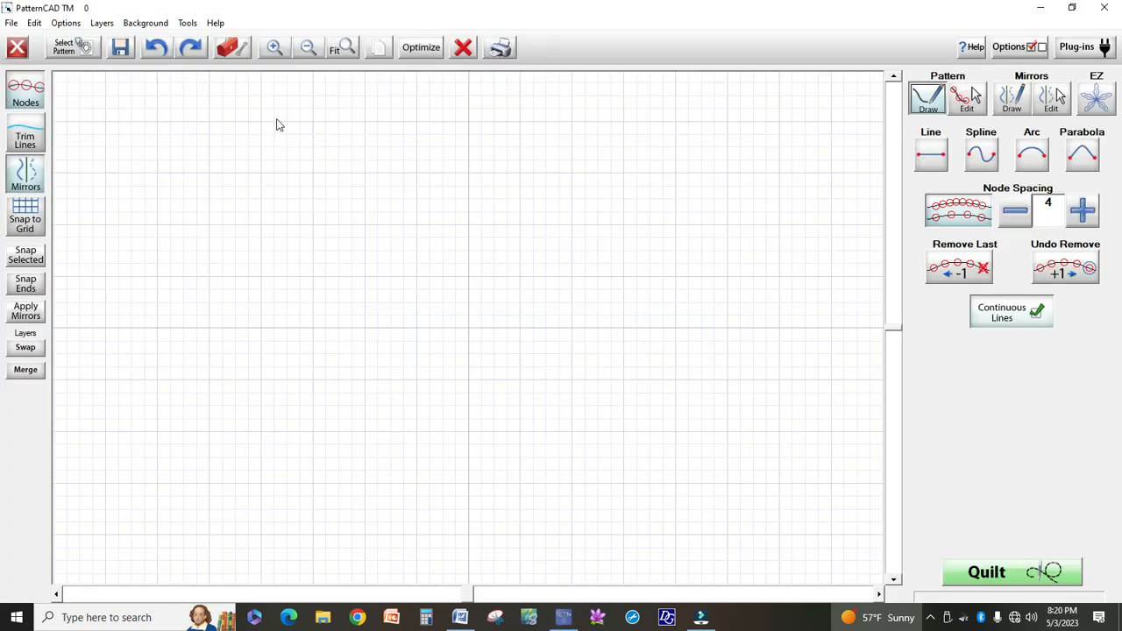
Open the curlycue.gpf pattern from the Continuous Line patterns folder
click(76, 49)
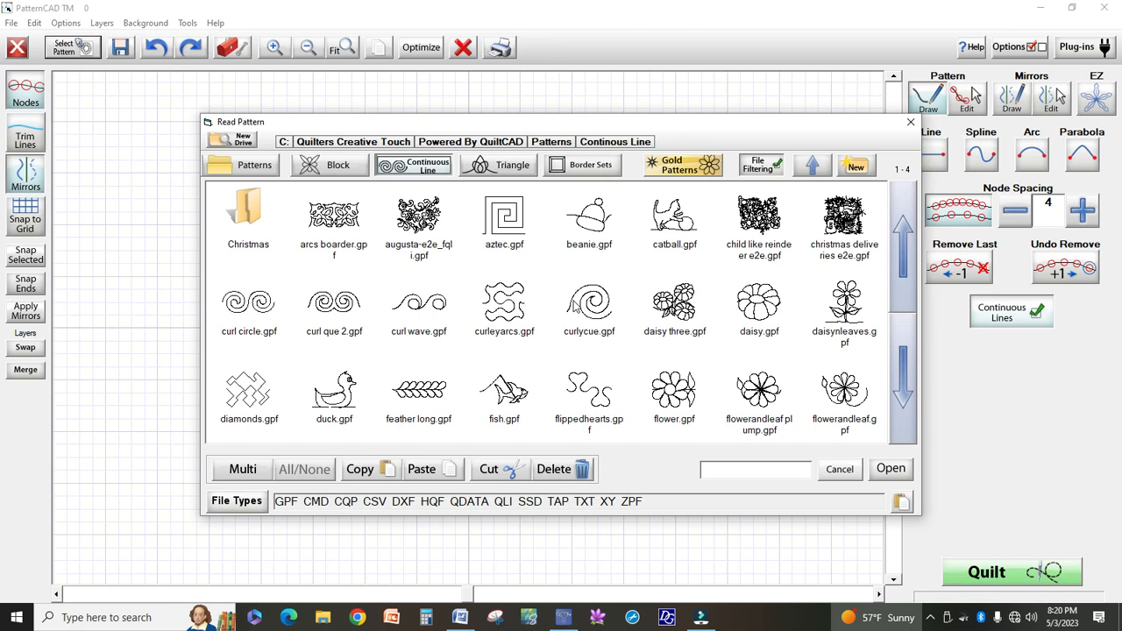
click(586, 318)
click(875, 471)
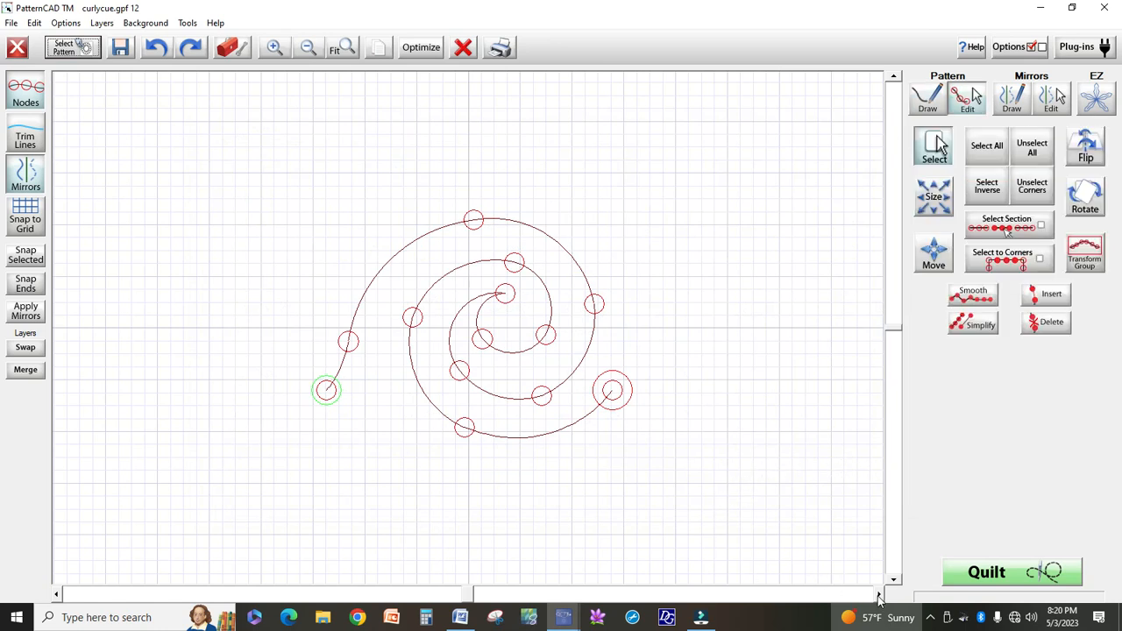
Select all nodes of the curlycue and make a copy of the selection
drag(879, 596, 877, 593)
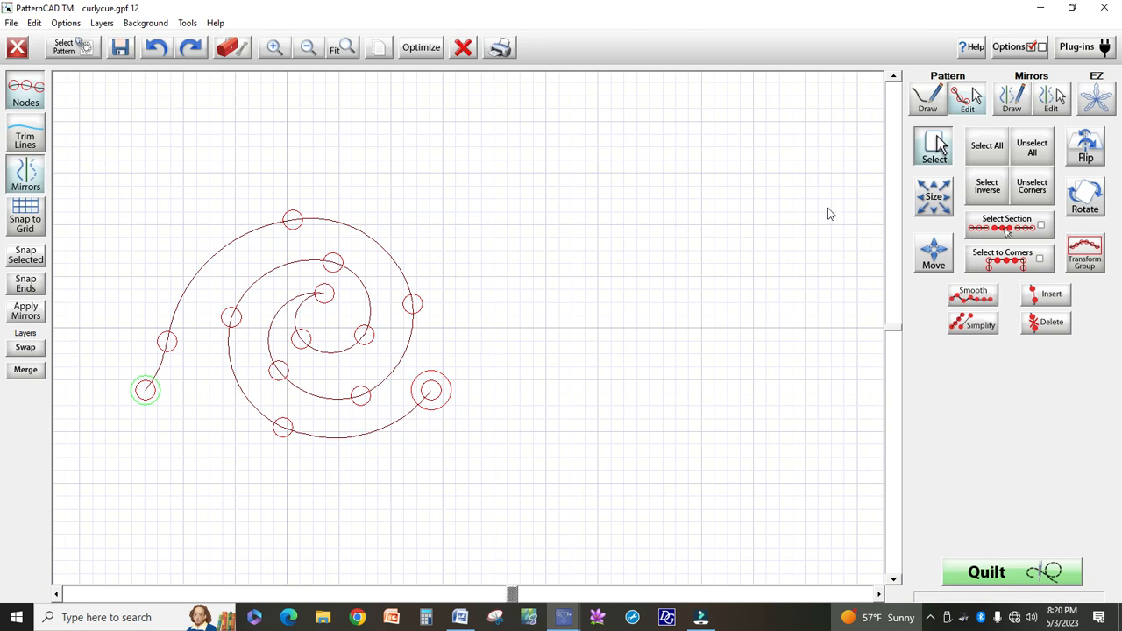
click(987, 149)
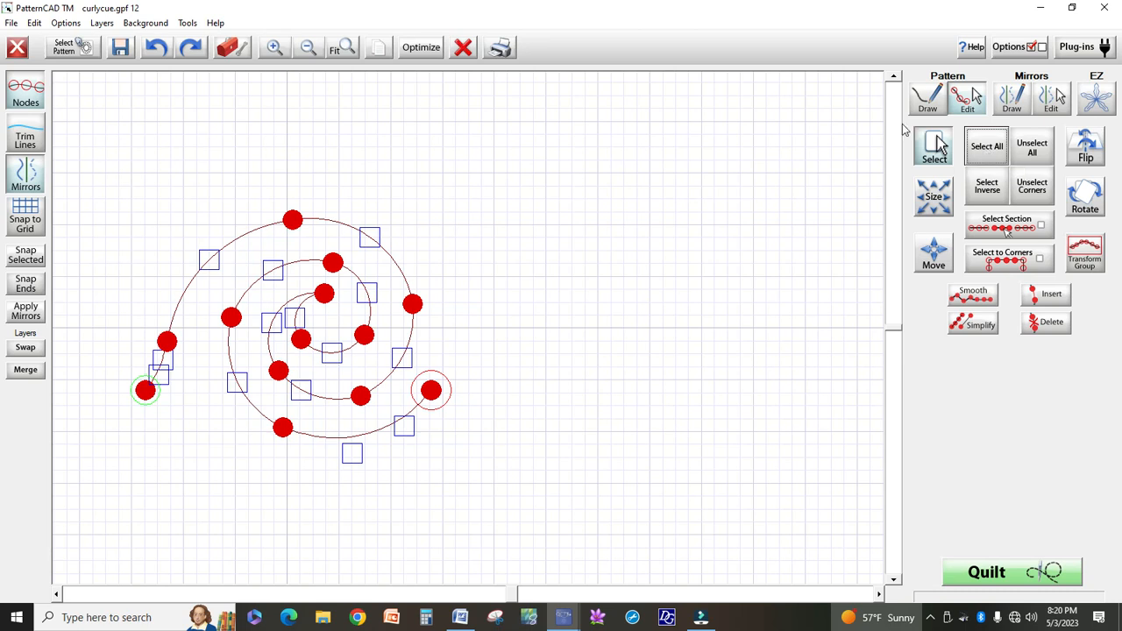
click(379, 49)
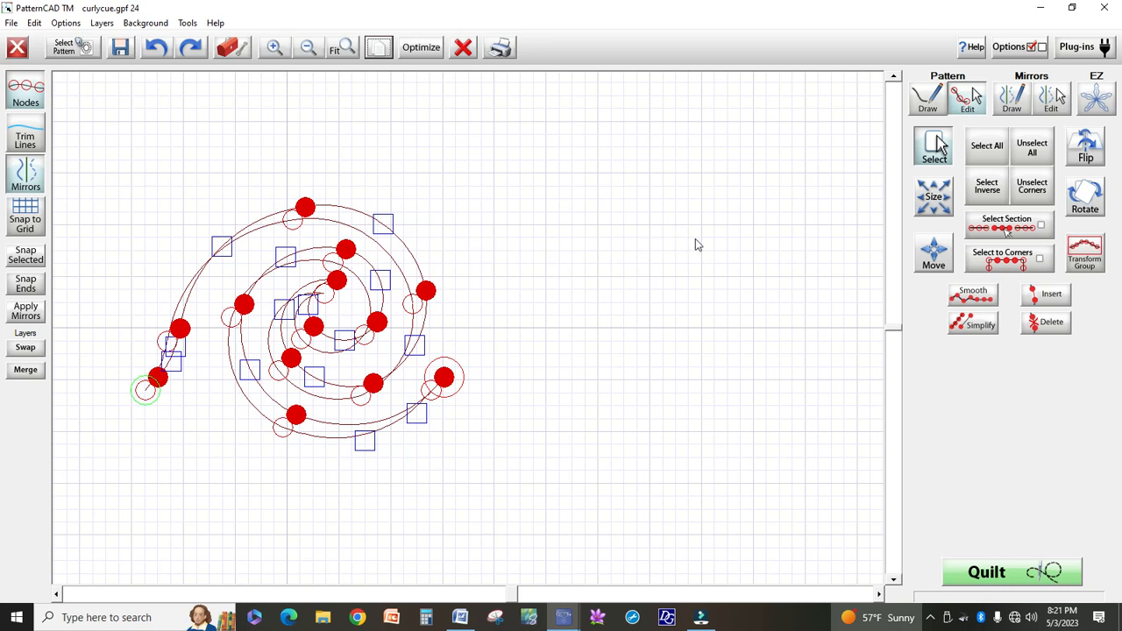
Set the move step to LARGE and shift the copied curl six steps to the right, beside the original curl's end
click(935, 261)
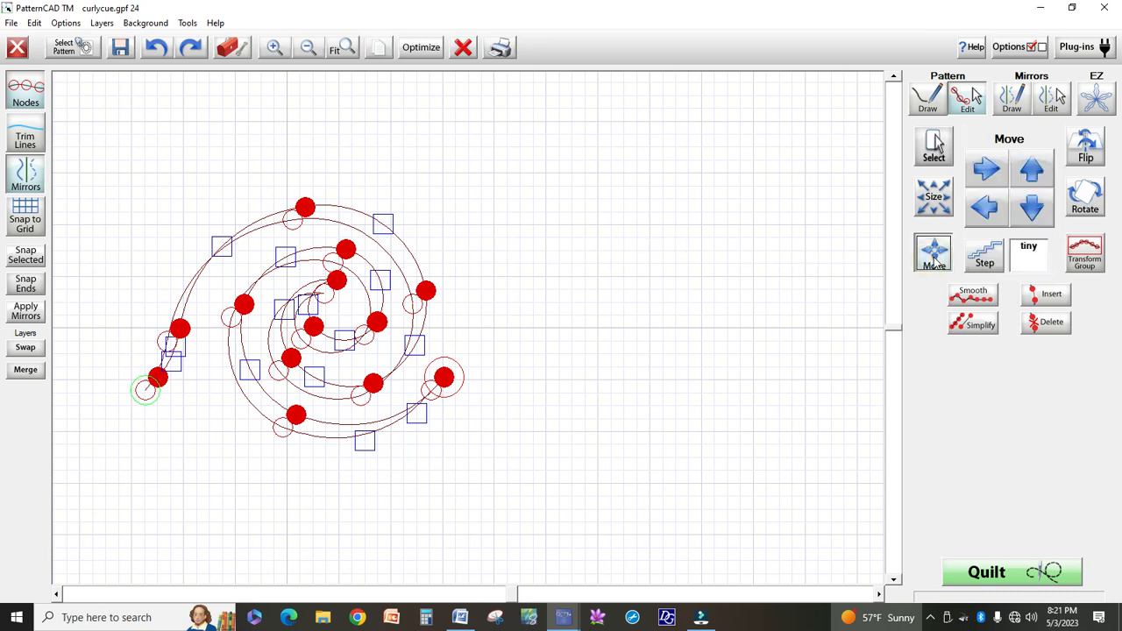
click(984, 256)
click(984, 255)
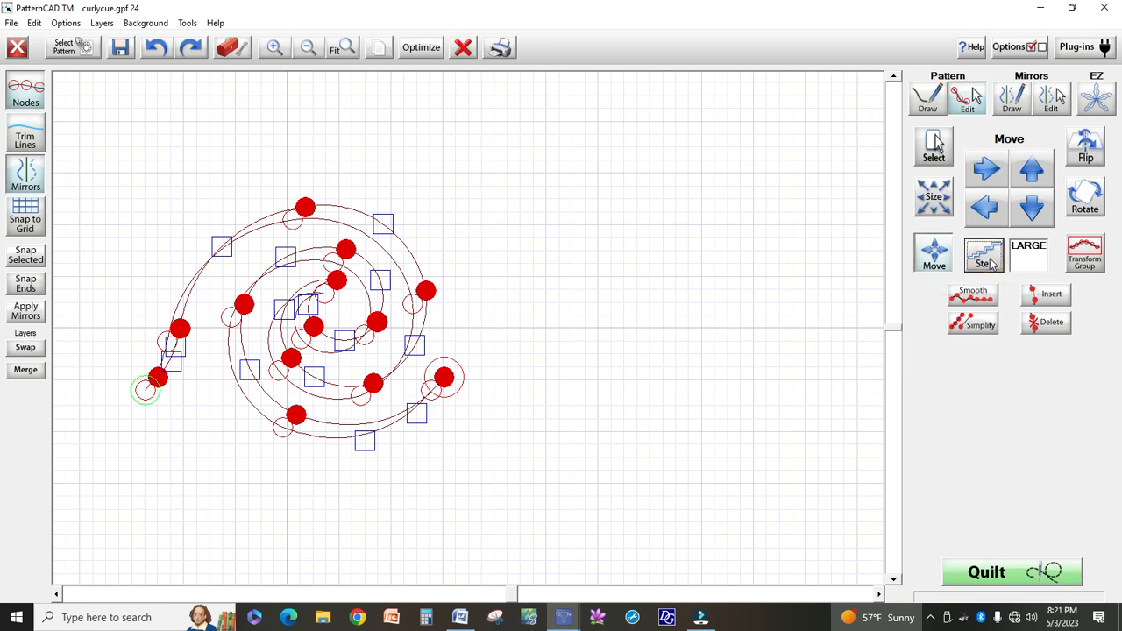
click(987, 170)
click(987, 170)
click(987, 170)
click(987, 170)
click(986, 170)
click(987, 170)
click(987, 170)
click(986, 170)
click(987, 170)
click(987, 170)
click(987, 170)
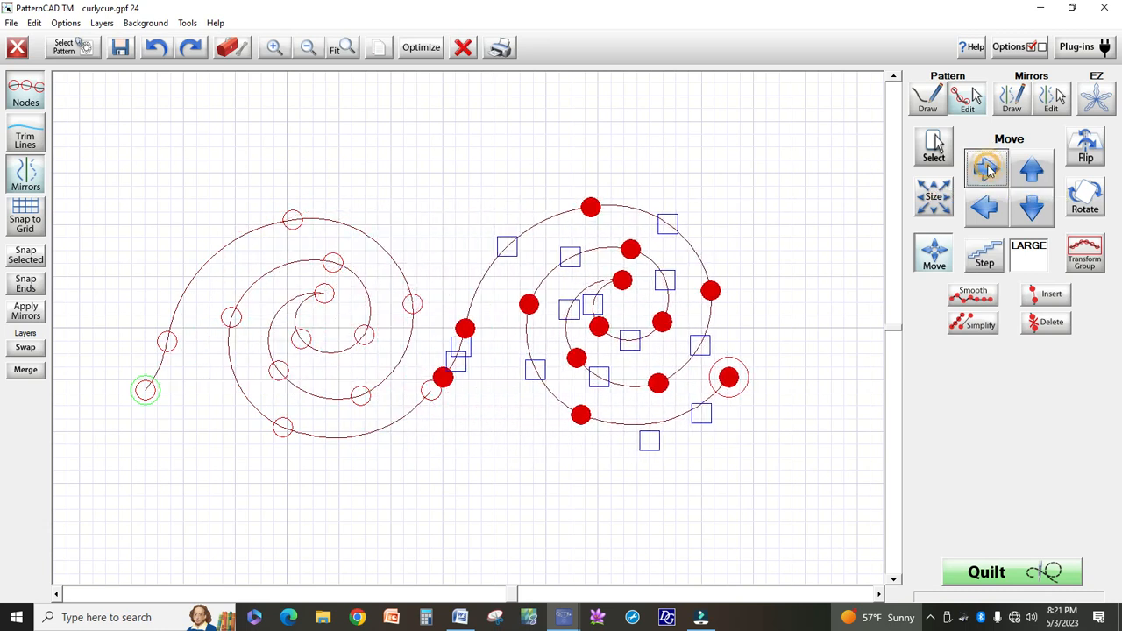
Set the move step to small and nudge the copy down and left until its start node meets the original curl's end node
click(990, 252)
click(994, 252)
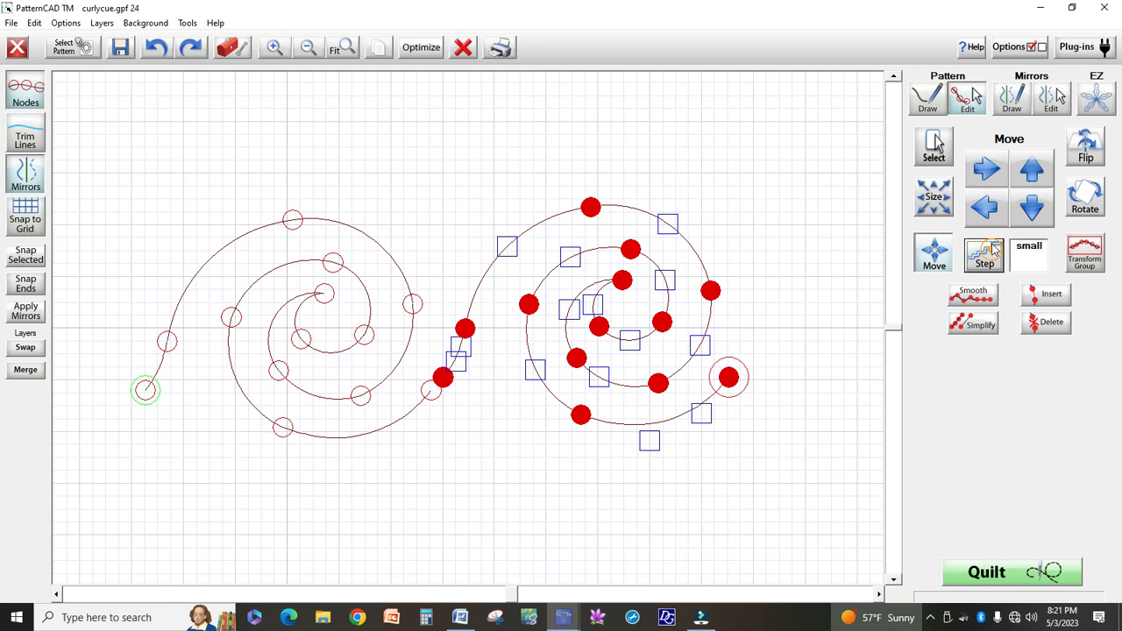
click(1031, 209)
click(1031, 208)
click(1031, 209)
click(1031, 209)
click(985, 208)
click(985, 209)
click(985, 208)
click(985, 208)
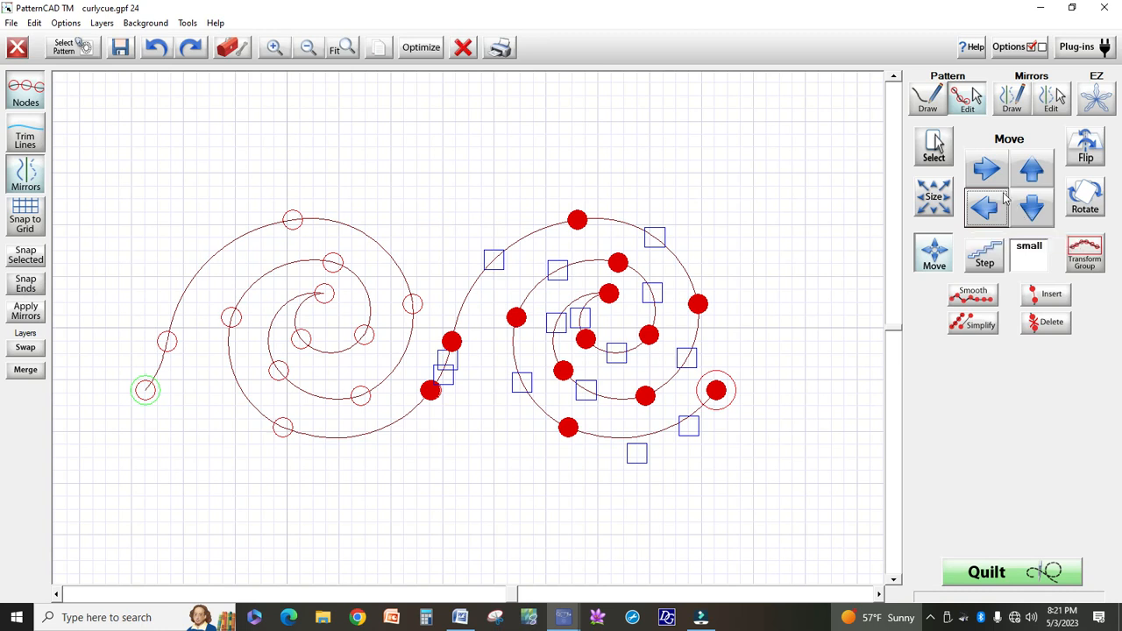
Nudge the copy right in small steps to leave a gap from the original, and flip it horizontally
click(986, 171)
click(986, 171)
click(986, 170)
click(986, 171)
click(986, 171)
click(986, 171)
click(986, 171)
click(986, 171)
click(986, 171)
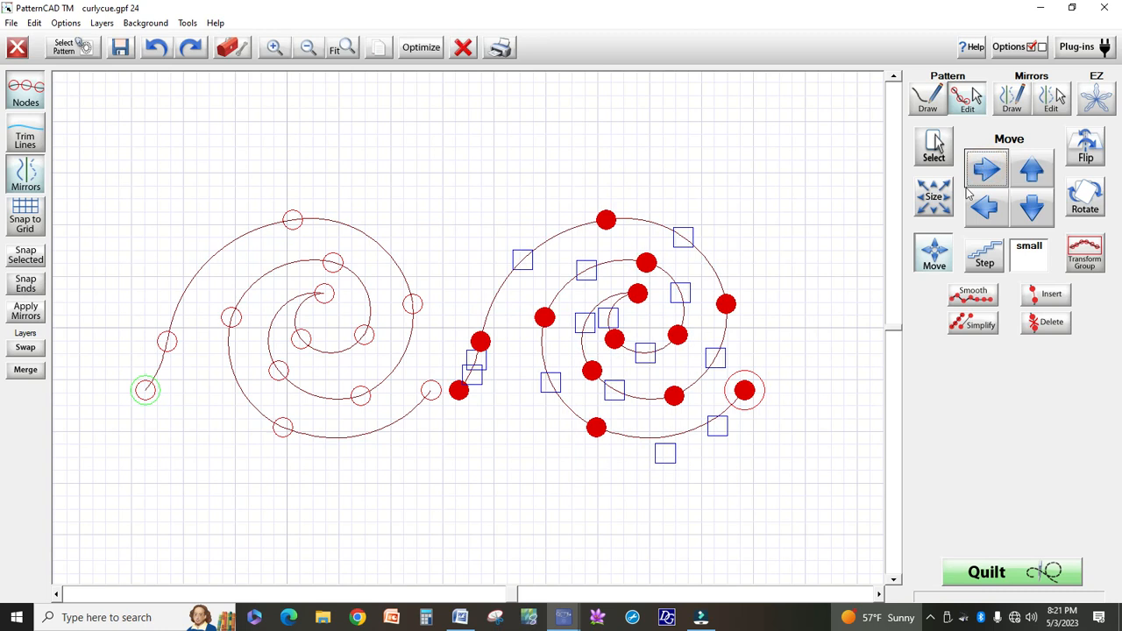
click(1085, 153)
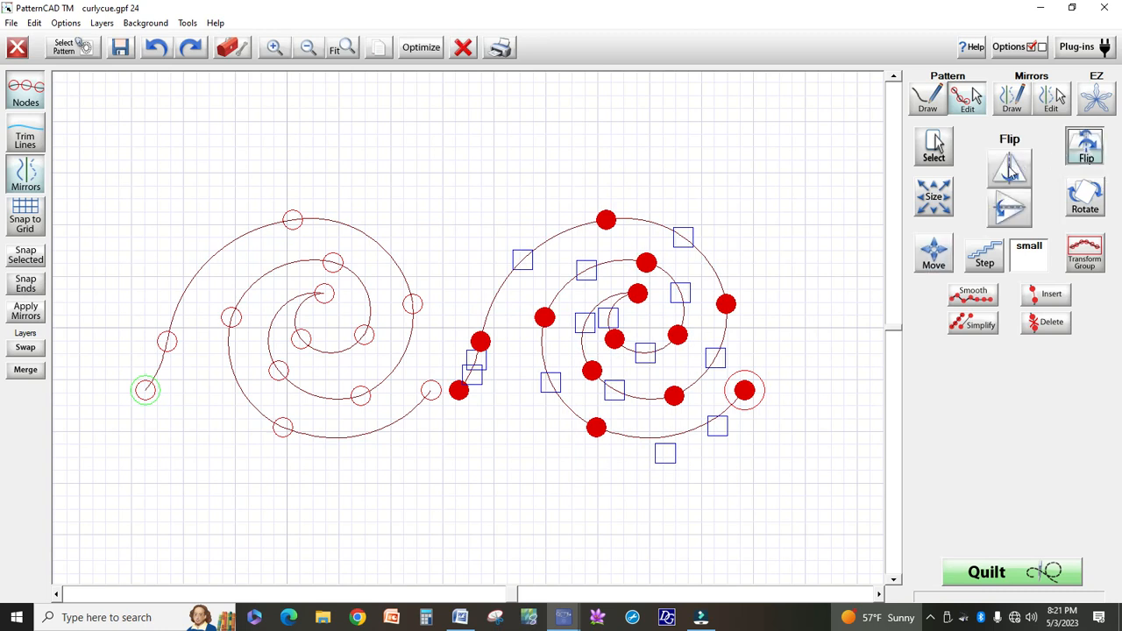
click(1010, 173)
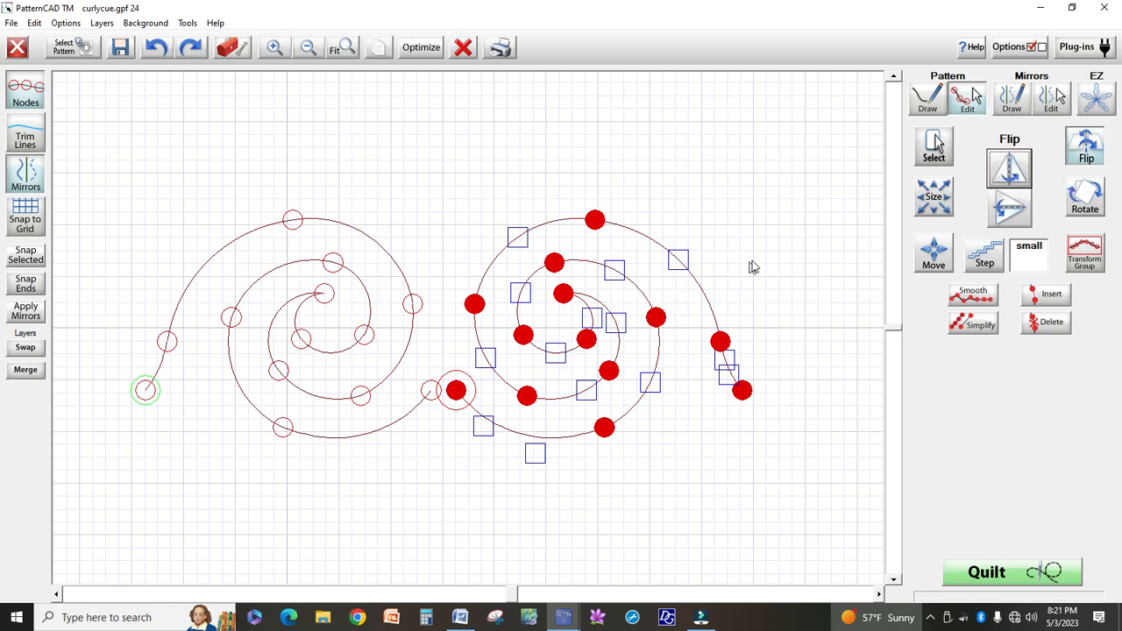
Move the flipped copy left in small steps until its lower inner end node sits on the original curl's end node
click(931, 255)
click(986, 208)
click(987, 208)
click(987, 208)
click(987, 209)
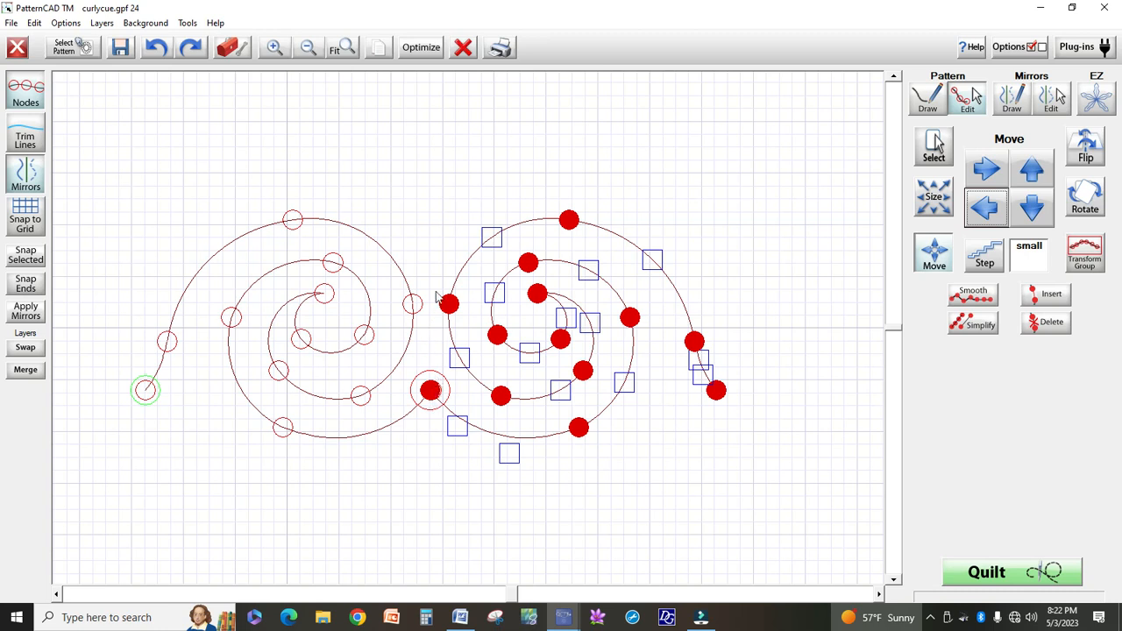
Optimize the pattern with Auto Reverse and a break check, removing the break between the curls but leaving the first and last points unconnected
click(409, 49)
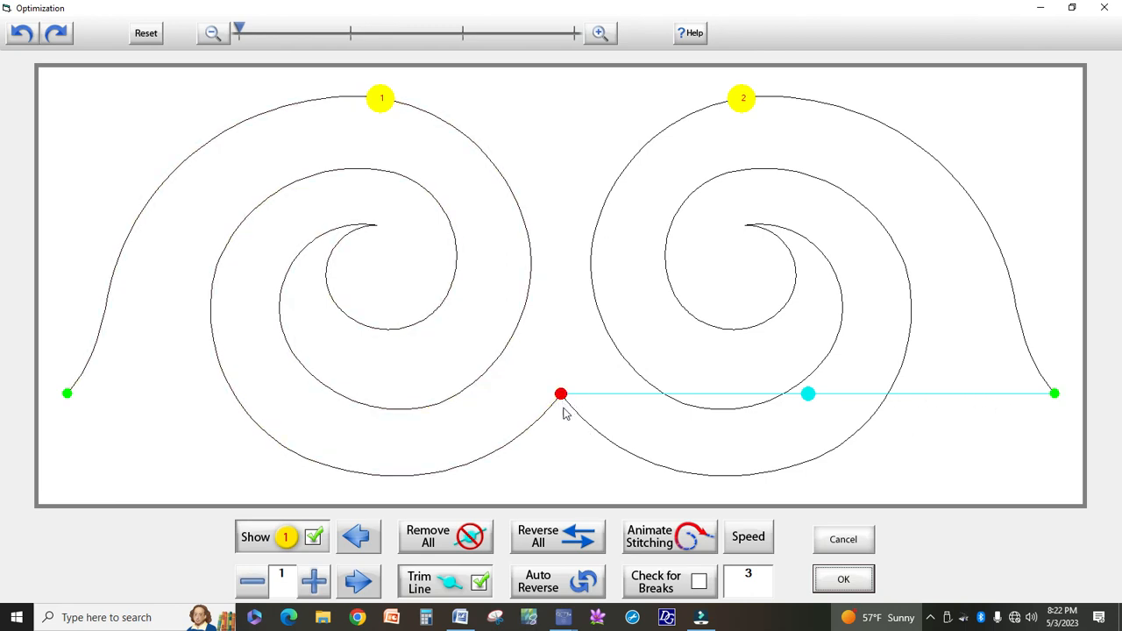
click(557, 587)
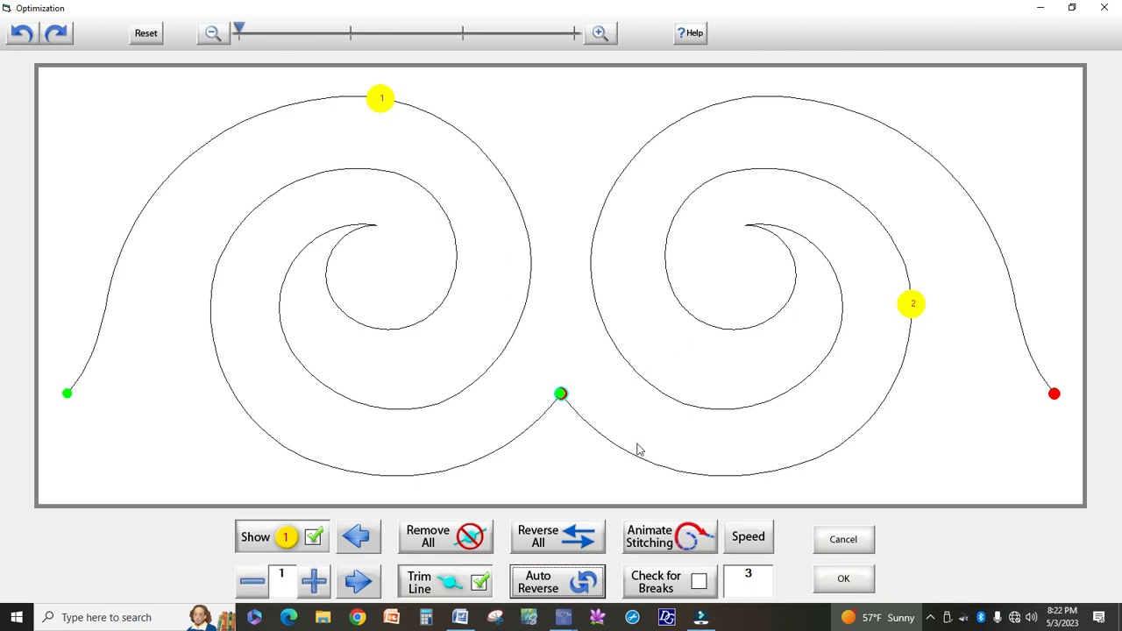
click(698, 584)
click(680, 541)
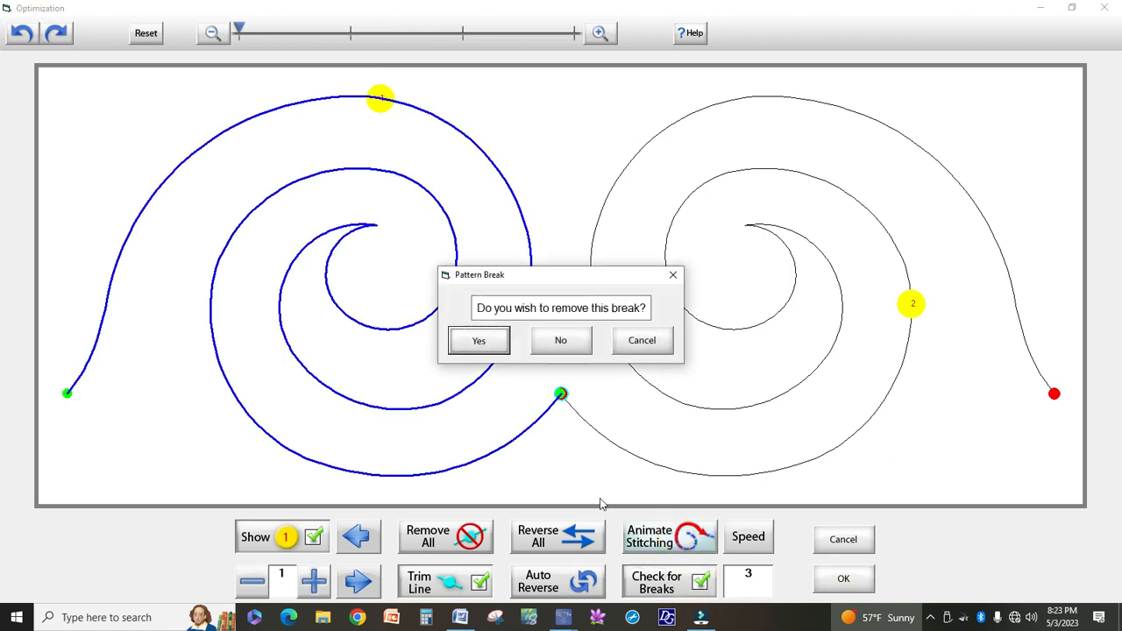
click(479, 341)
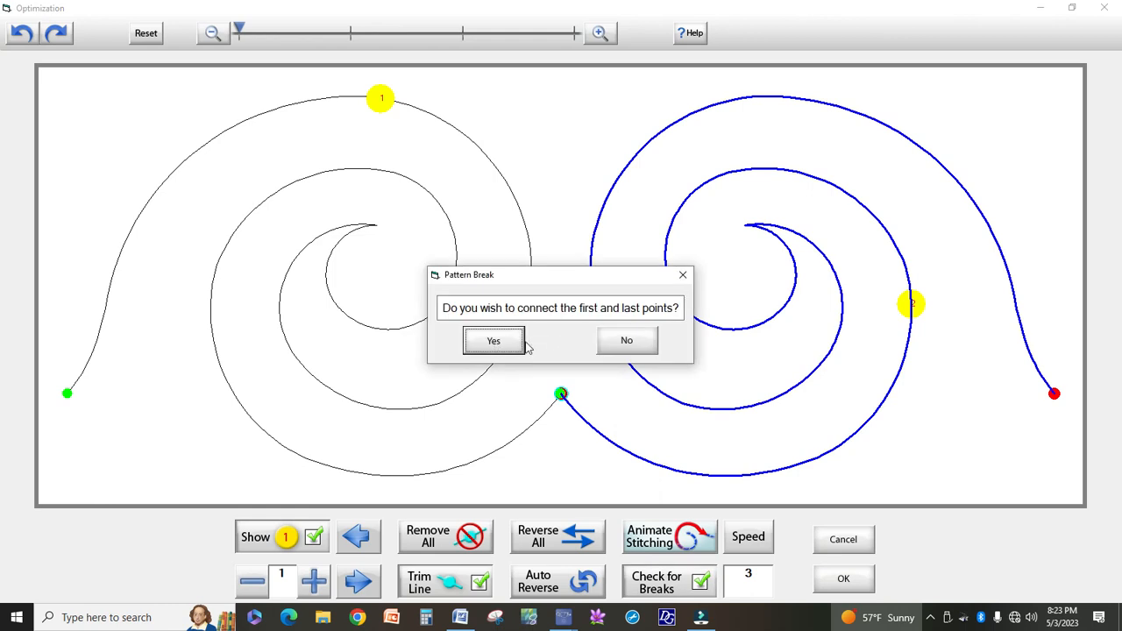
click(627, 342)
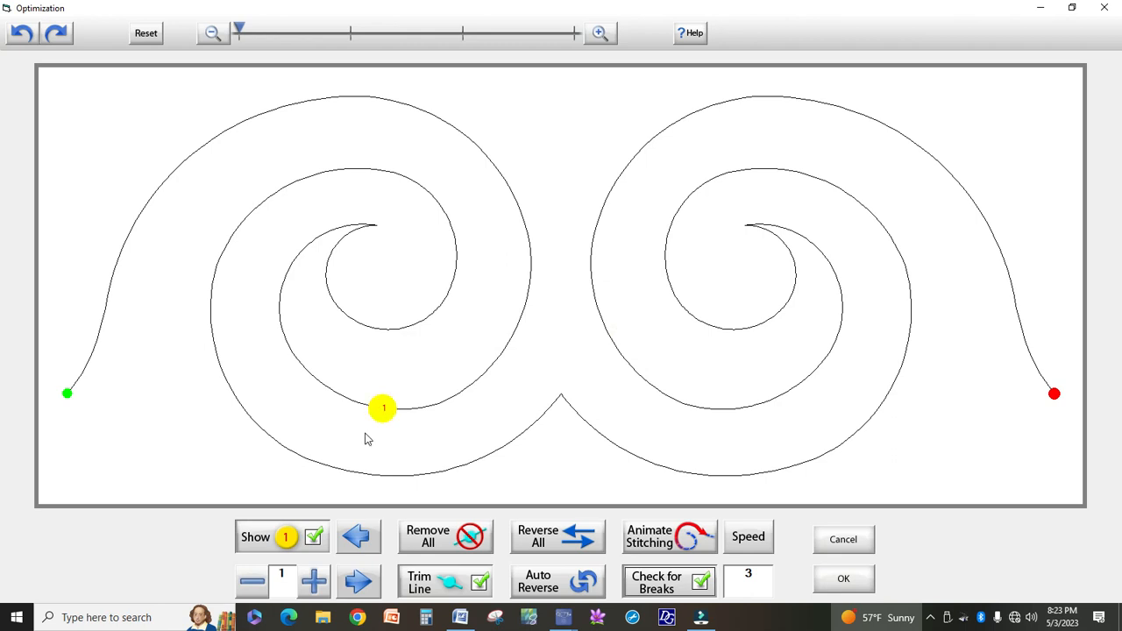
Animate the stitching again without connecting the first and last points, and accept the optimization
click(640, 540)
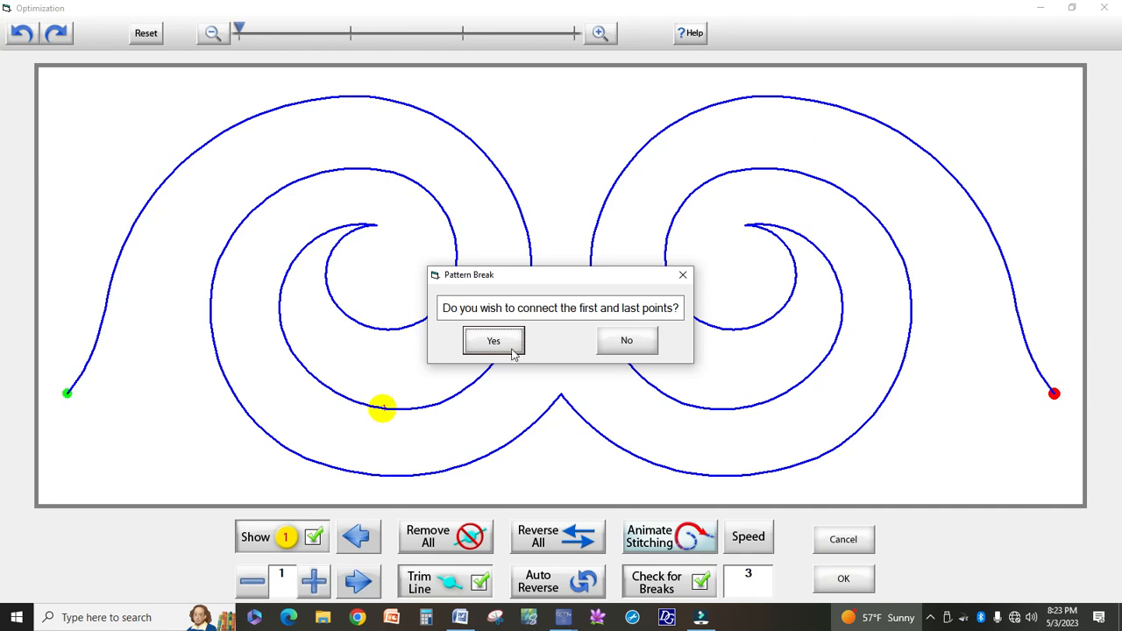
click(623, 342)
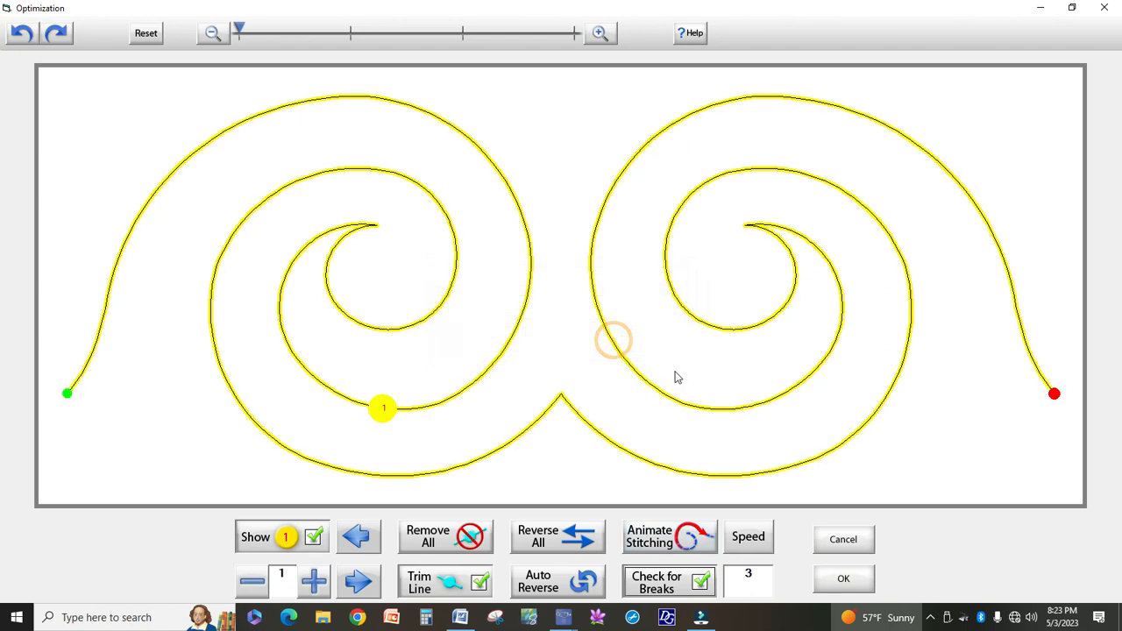
click(844, 581)
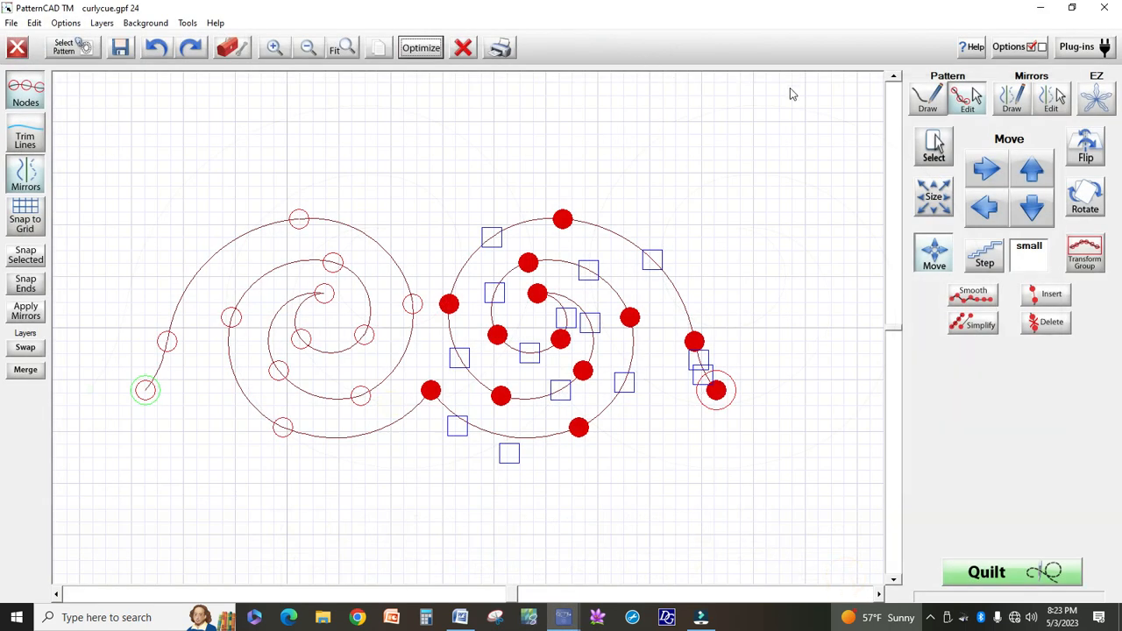
Unselect all nodes of the joined pattern
click(933, 149)
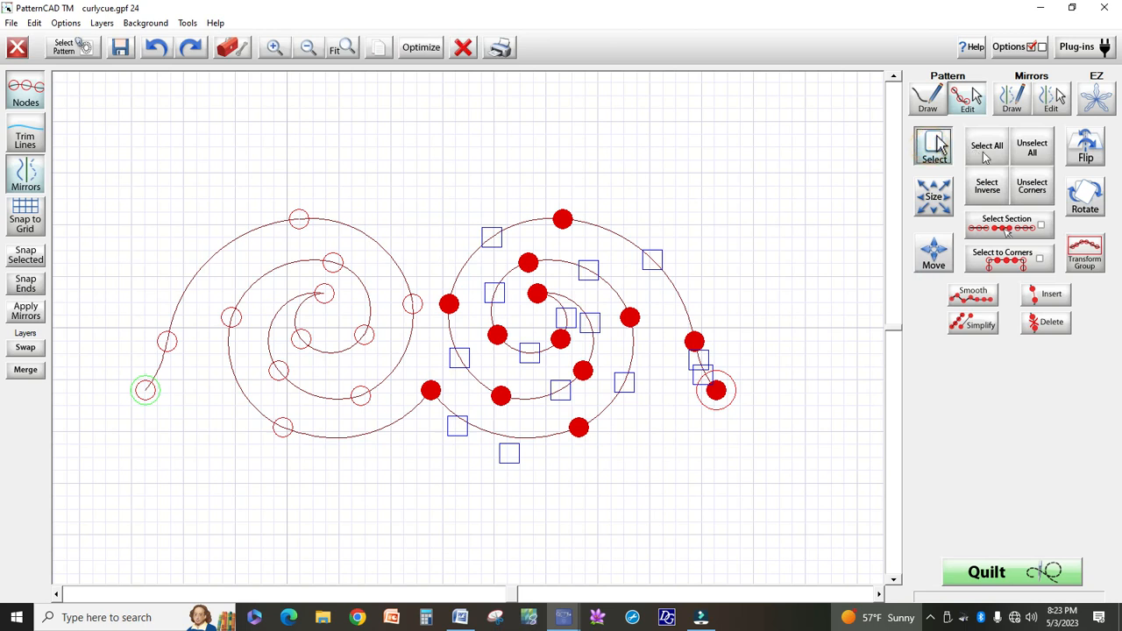
click(1032, 149)
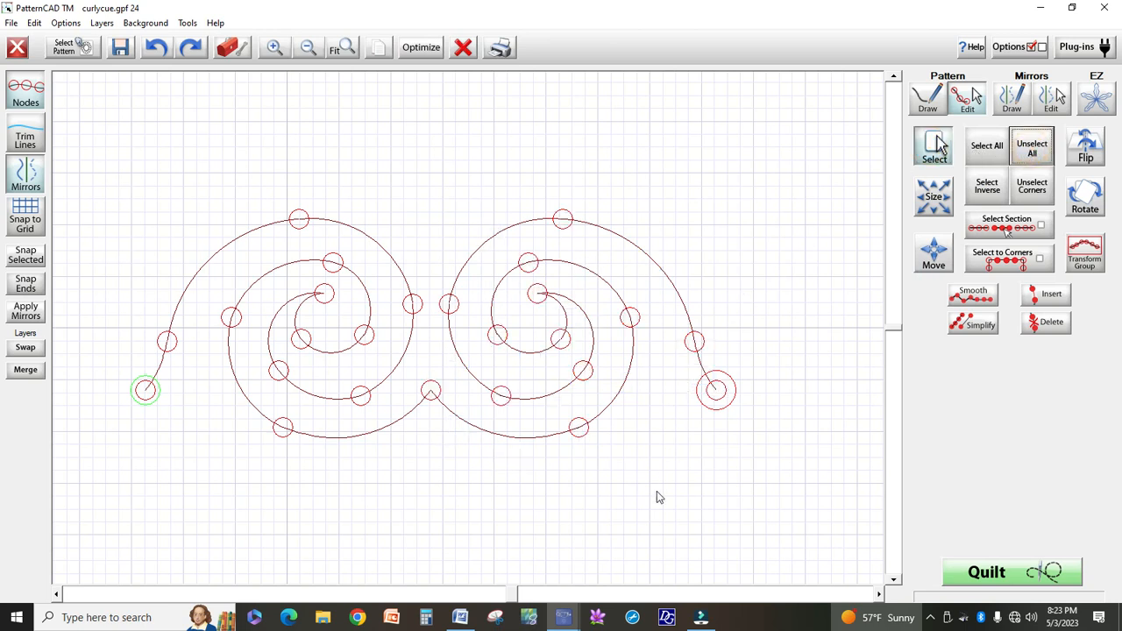